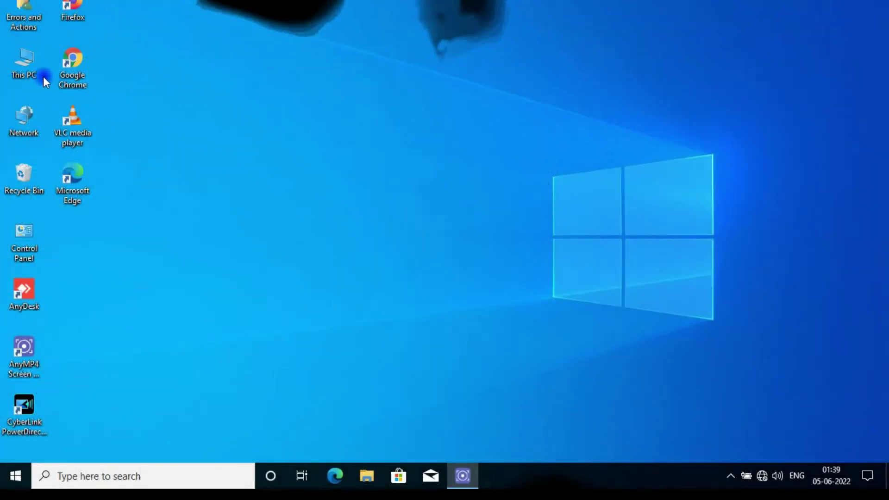
double_click(32, 65)
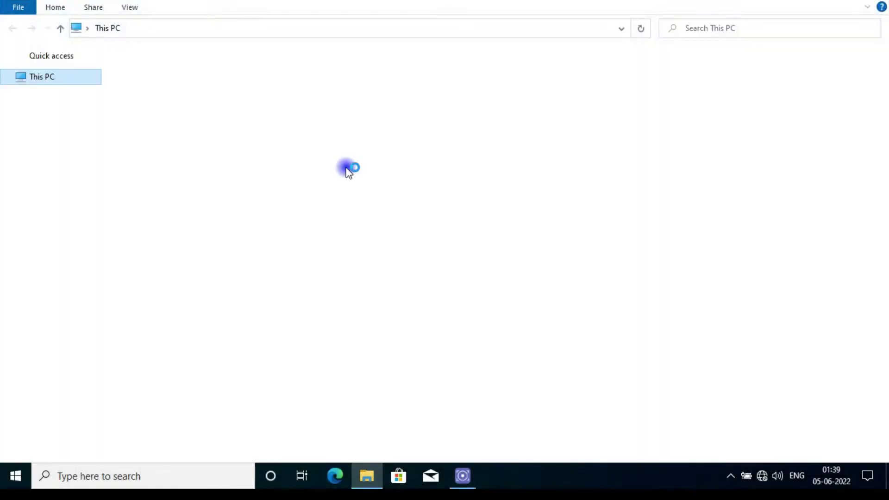
double_click(473, 189)
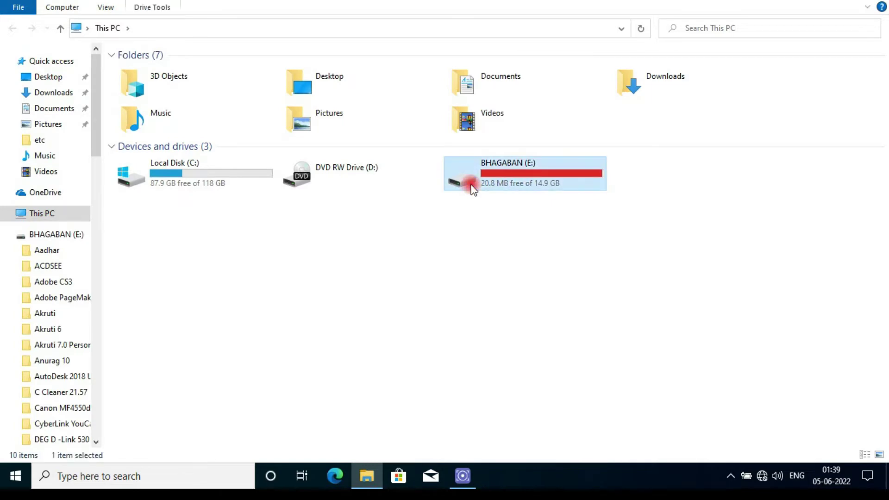
scroll(223, 380, down, 8)
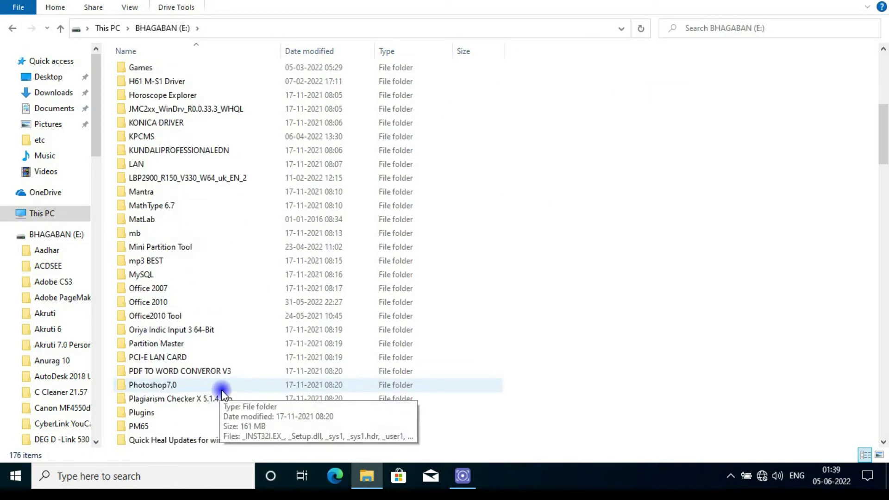
scroll(221, 390, down, 4)
scroll(221, 390, down, 4)
scroll(221, 390, down, 4)
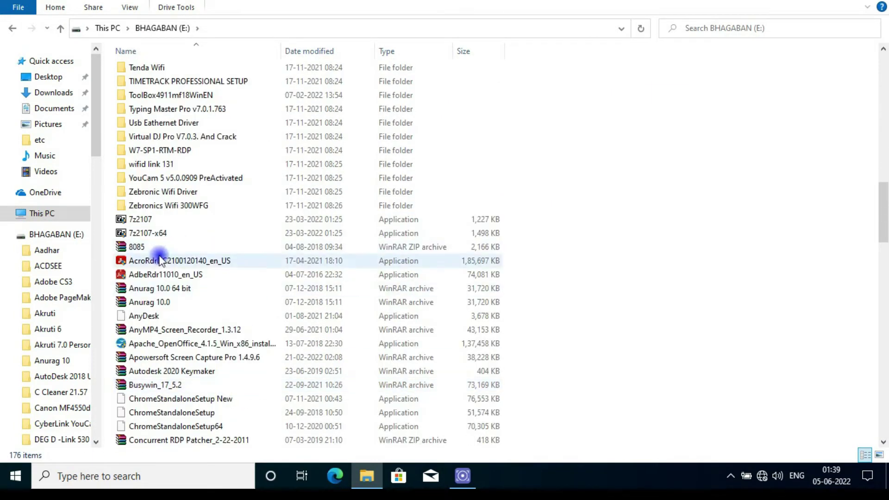
click(170, 262)
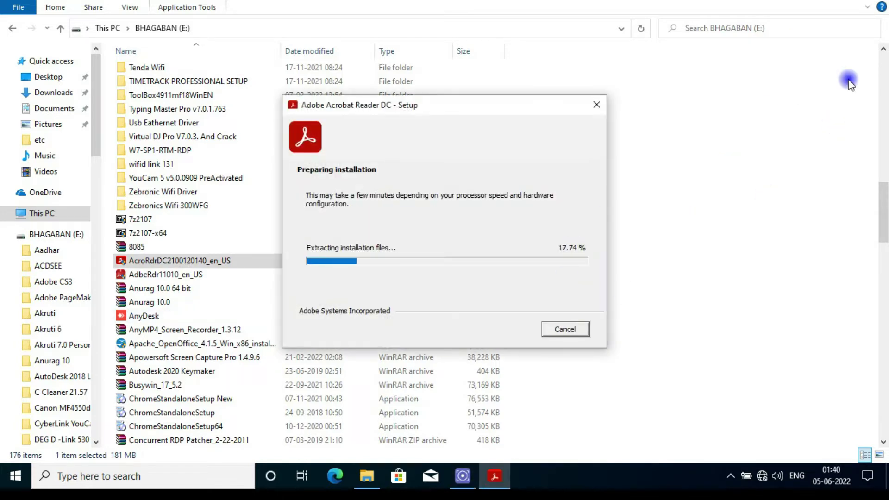
Minimize File Explorer so the desktop shows while setup extracts files.
click(817, 4)
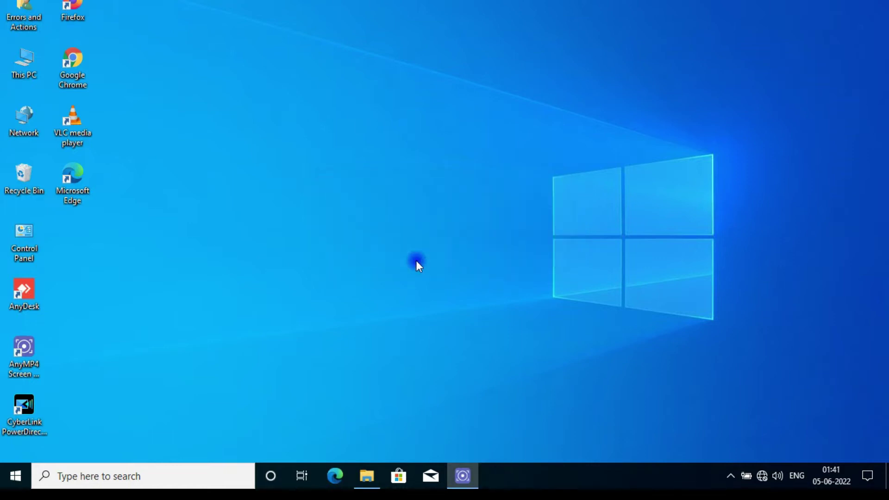
Install Acrobat Reader DC and finish the wizard once setup completes.
click(509, 335)
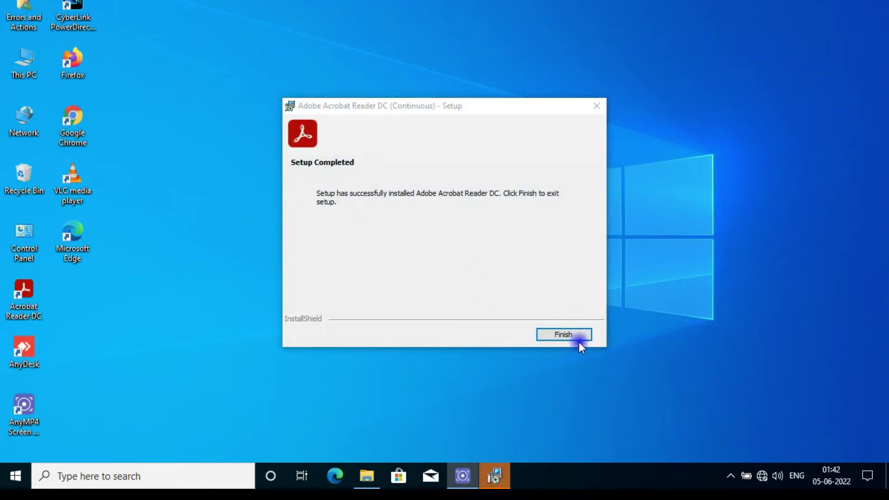
click(567, 334)
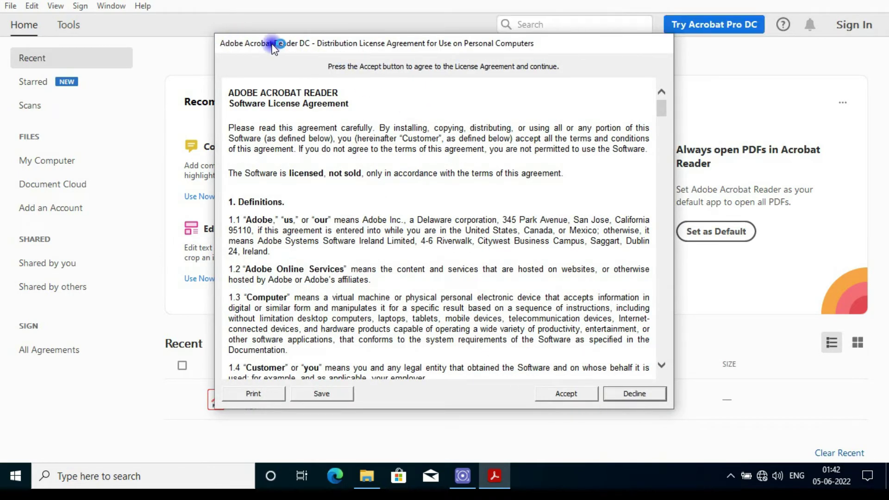
Accept the Acrobat Reader DC license agreement, then close the app.
click(566, 395)
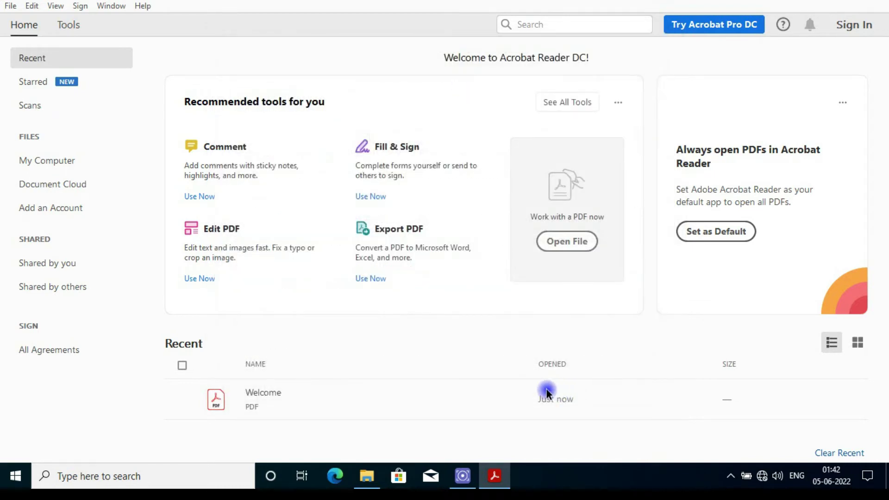
click(879, 1)
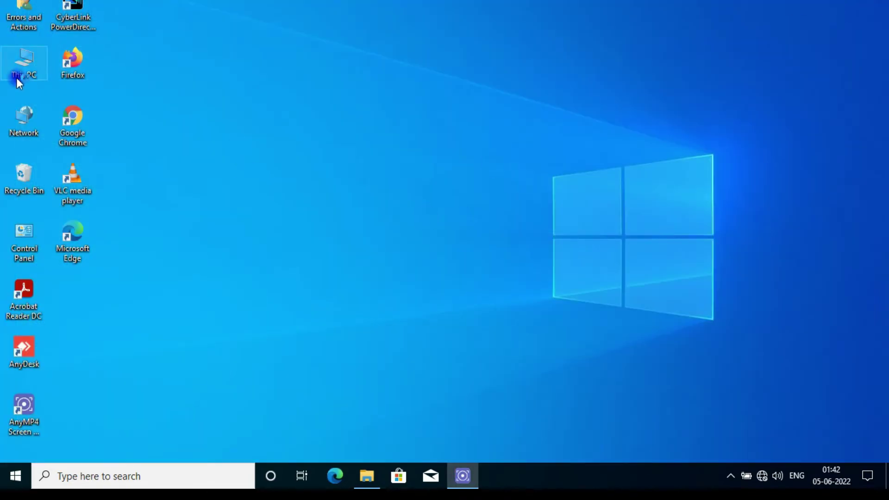
Open the EAadhaar PDF on drive E: with Acrobat Reader DC, always used for PDFs.
click(366, 476)
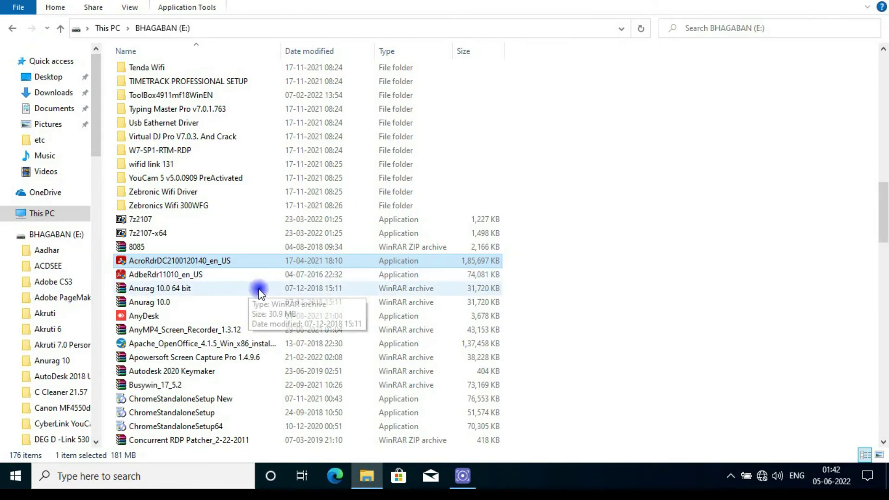
scroll(250, 301, down, 4)
scroll(236, 310, down, 3)
scroll(232, 278, down, 2)
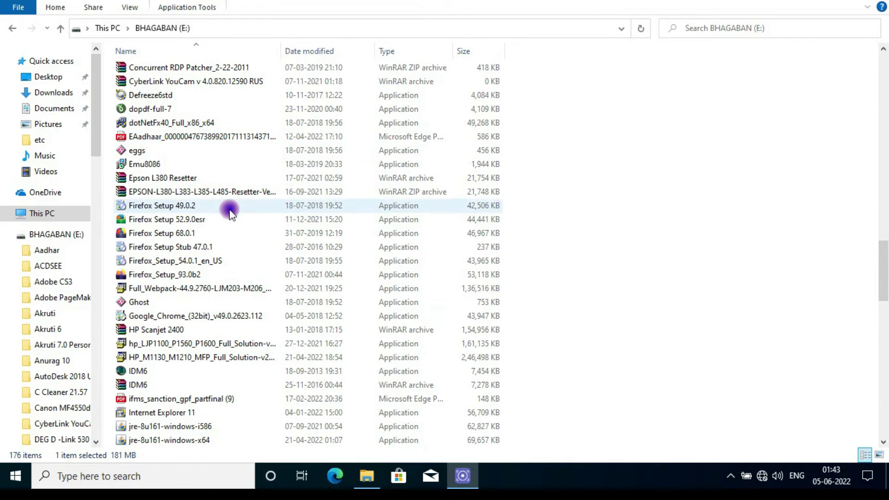
click(151, 137)
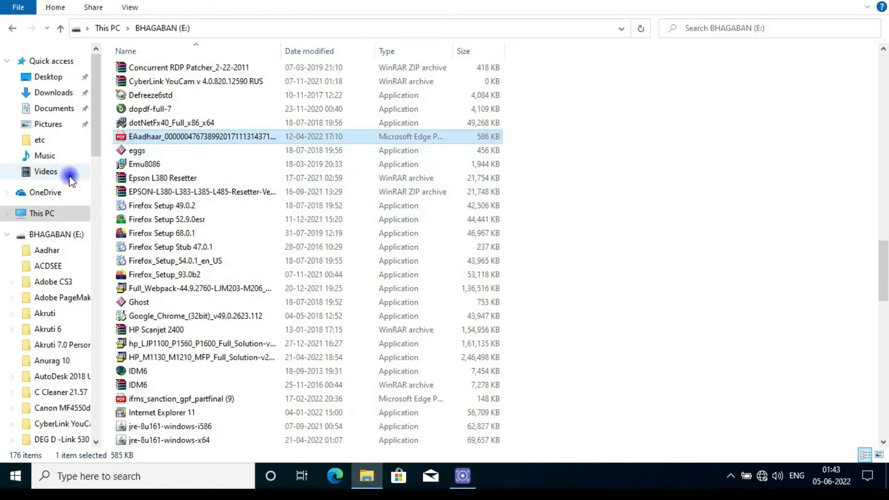
double_click(181, 139)
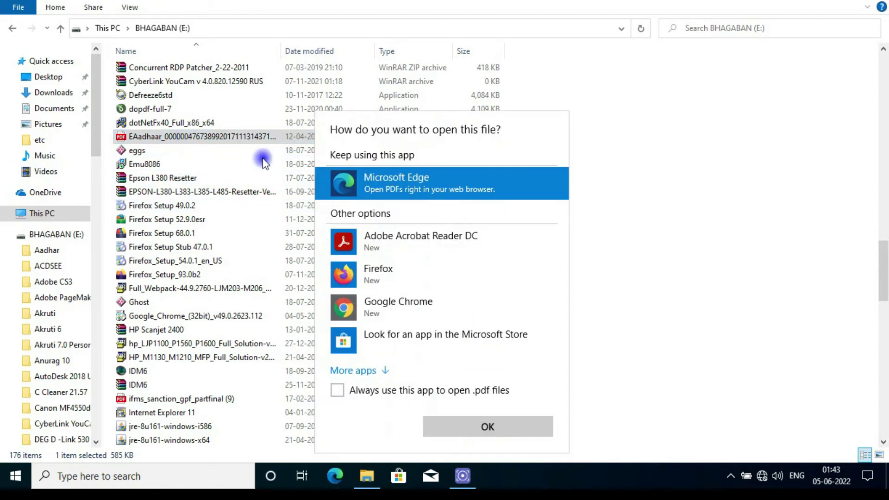
click(387, 241)
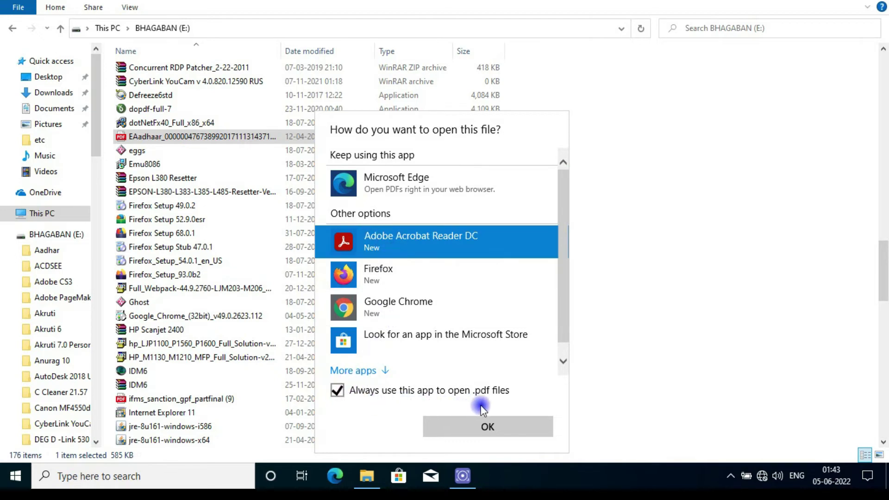
click(490, 419)
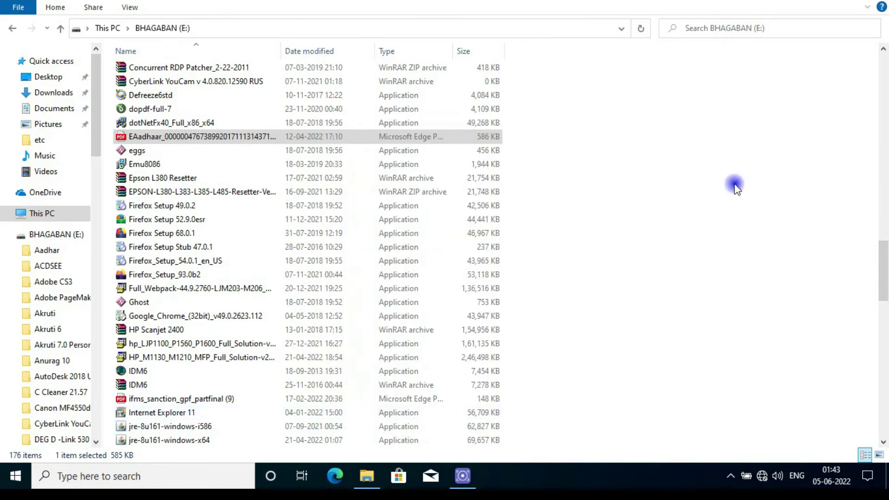
Unlock the EAadhaar PDF with its password and dismiss the Welcome dialog.
click(819, 1)
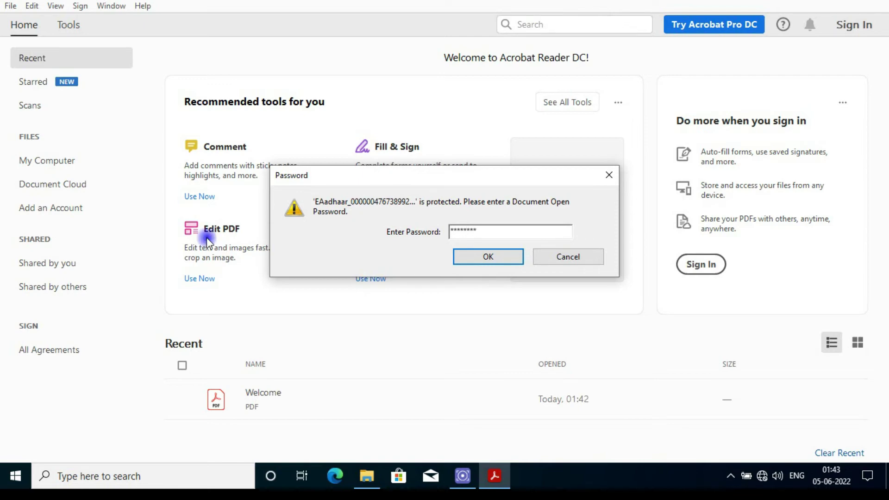
click(491, 255)
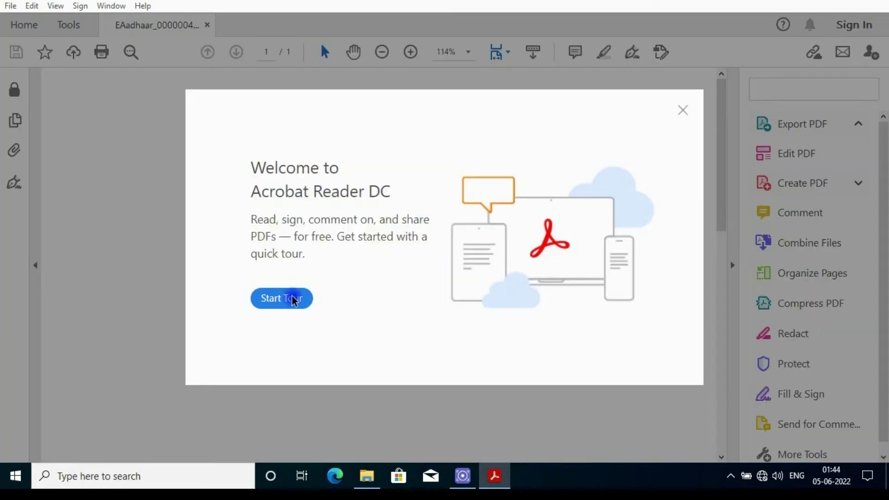
click(283, 299)
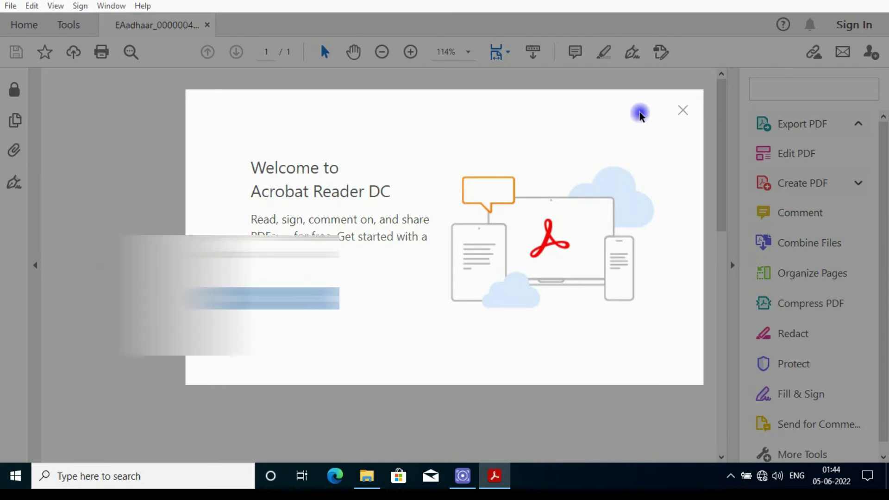
click(686, 109)
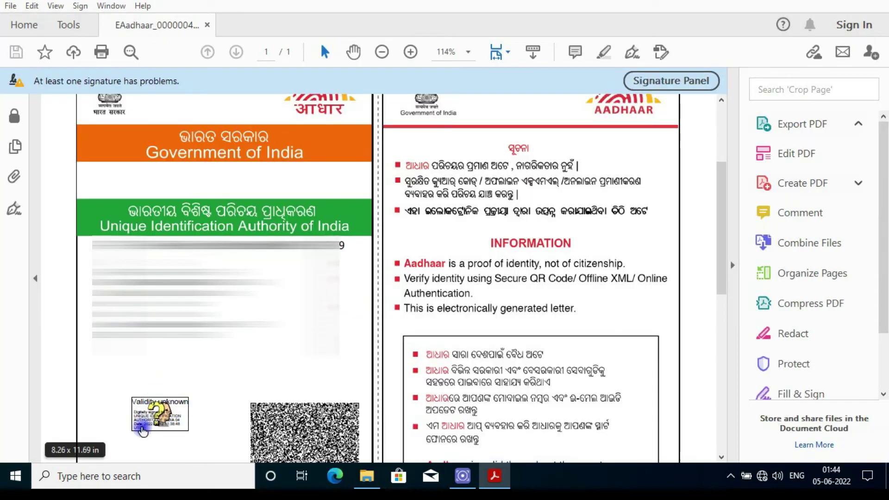
Bring up the signer's certificate trust settings from the signature's properties.
click(153, 419)
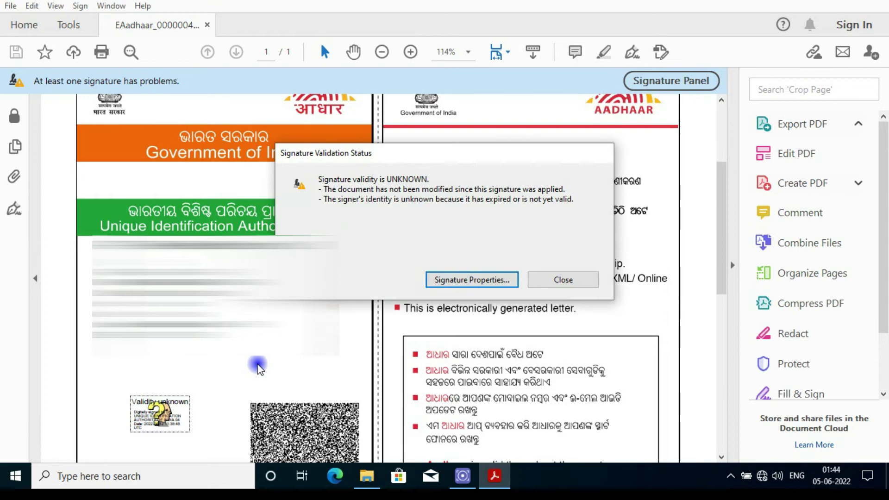
click(481, 279)
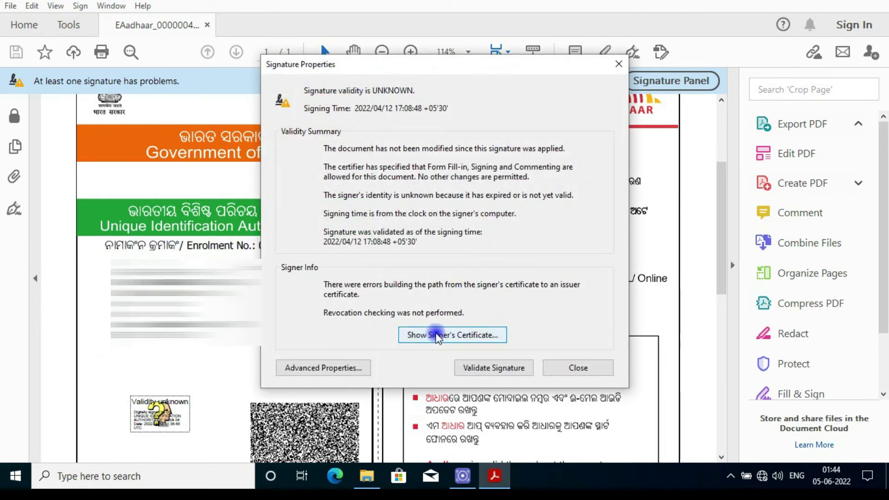
click(467, 335)
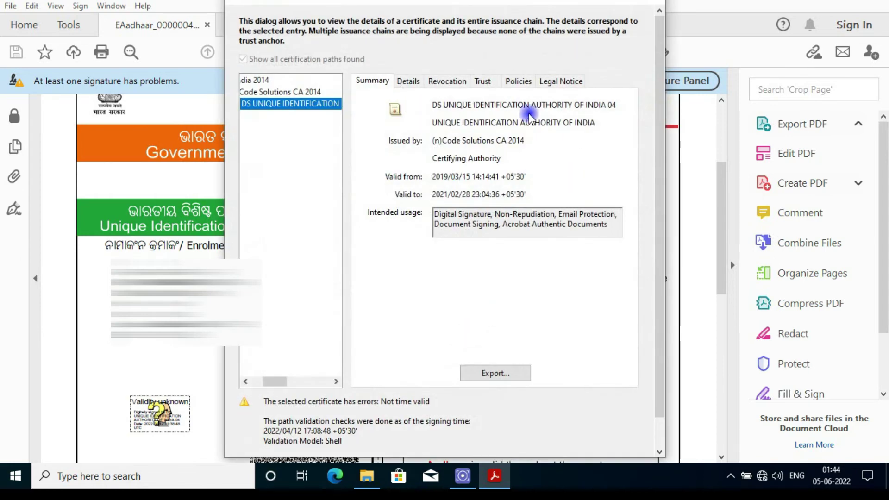
click(482, 81)
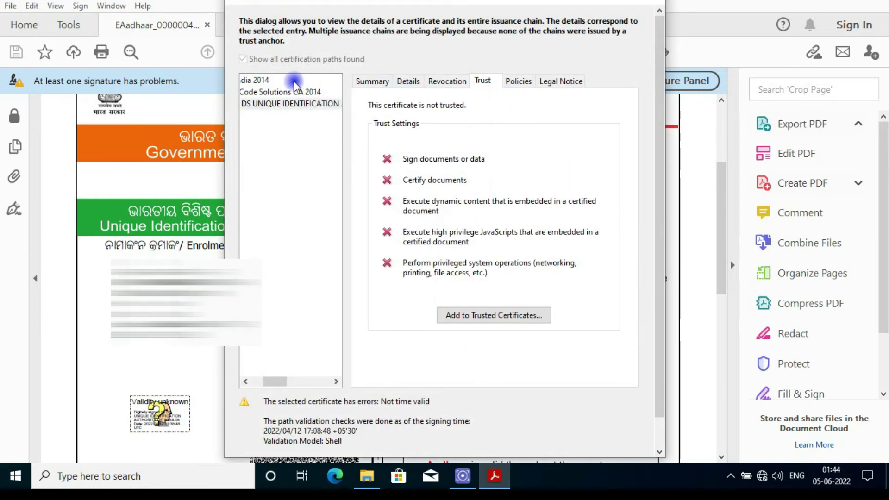
Add the CCA India 2014 root to trusted certificates for certified documents.
click(268, 81)
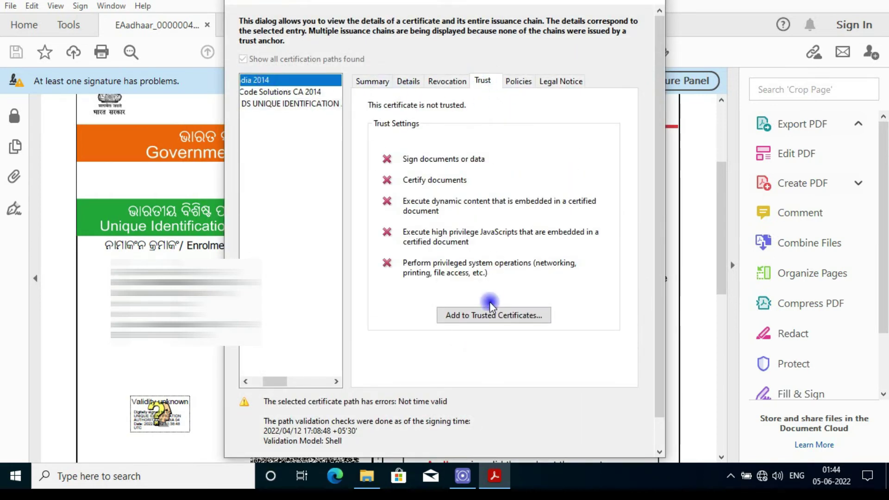
click(485, 315)
click(511, 274)
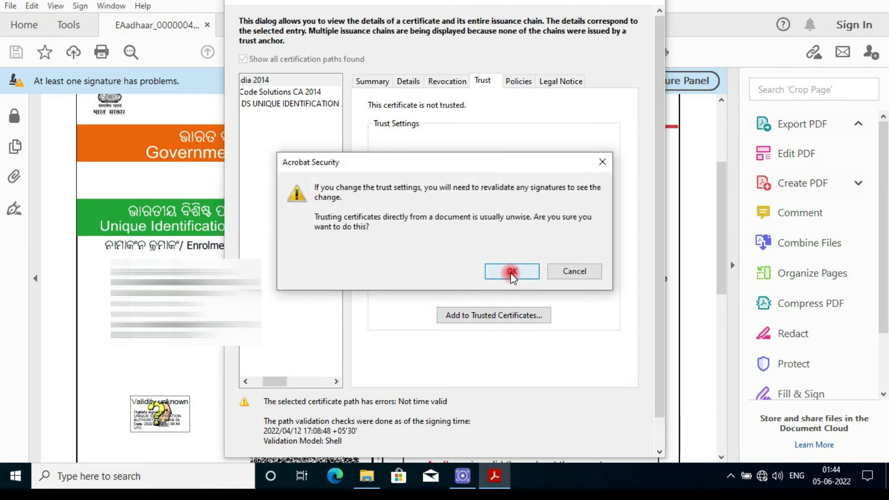
click(320, 253)
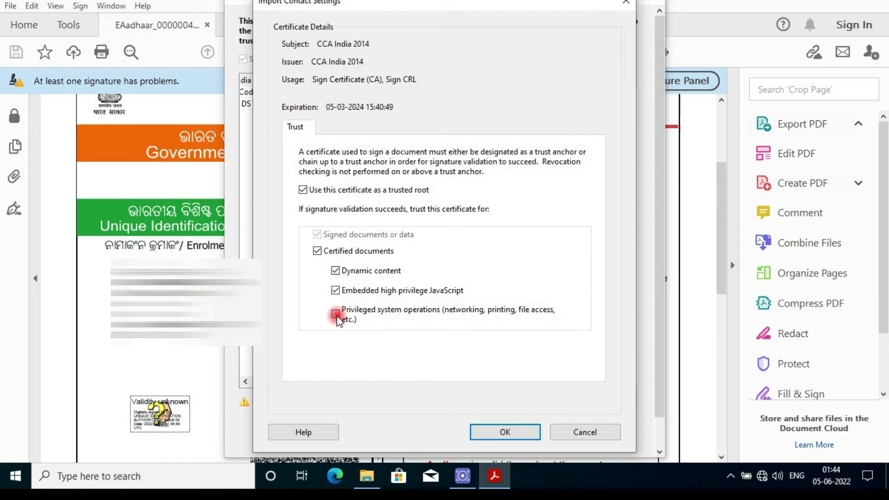
click(490, 431)
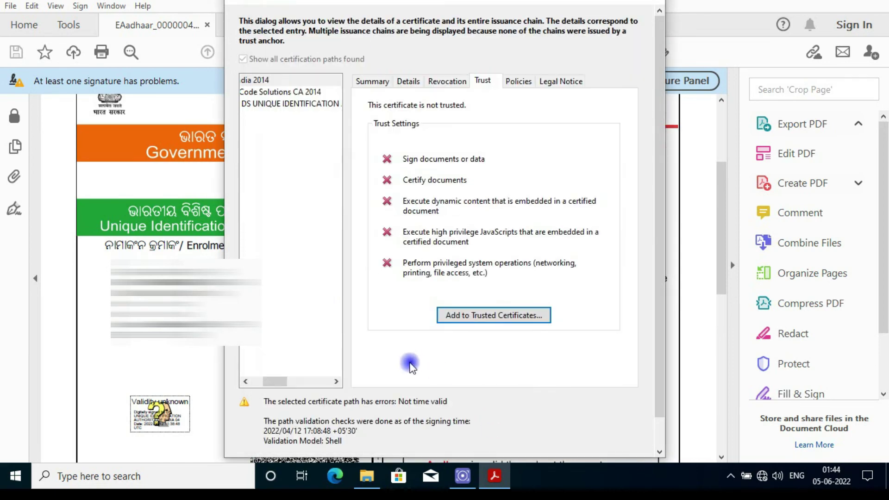
Trust Code Solutions CA 2014 as root for certified documents, dynamic content and JavaScript.
click(268, 92)
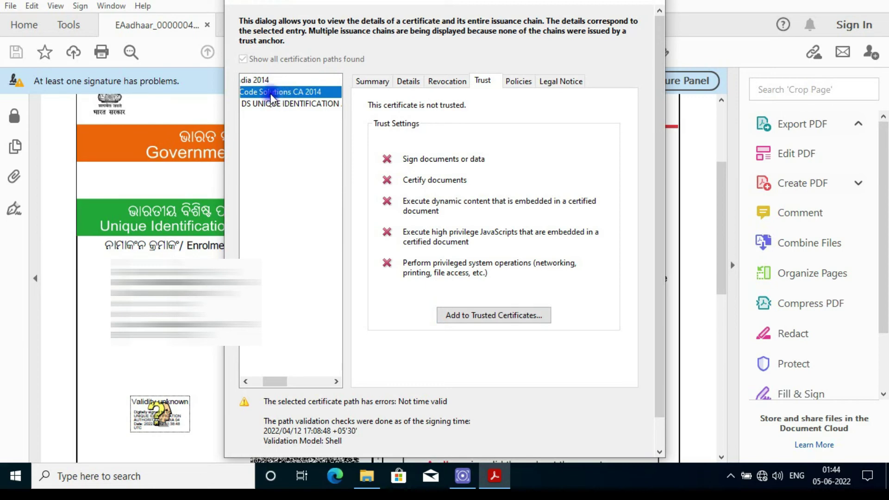
click(477, 314)
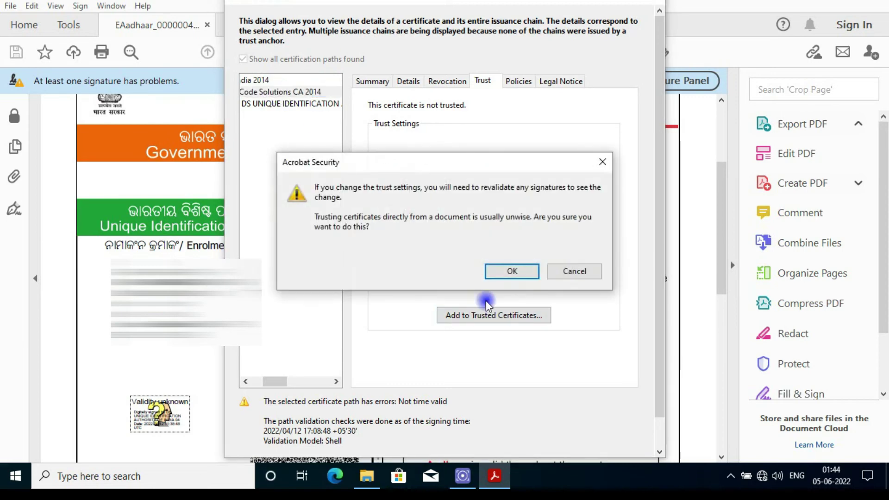
click(510, 270)
click(303, 190)
click(316, 250)
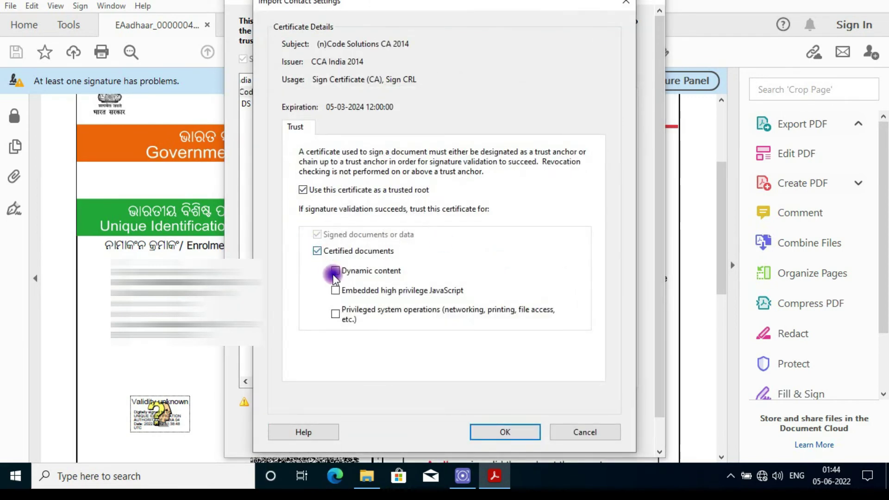
click(335, 271)
click(335, 291)
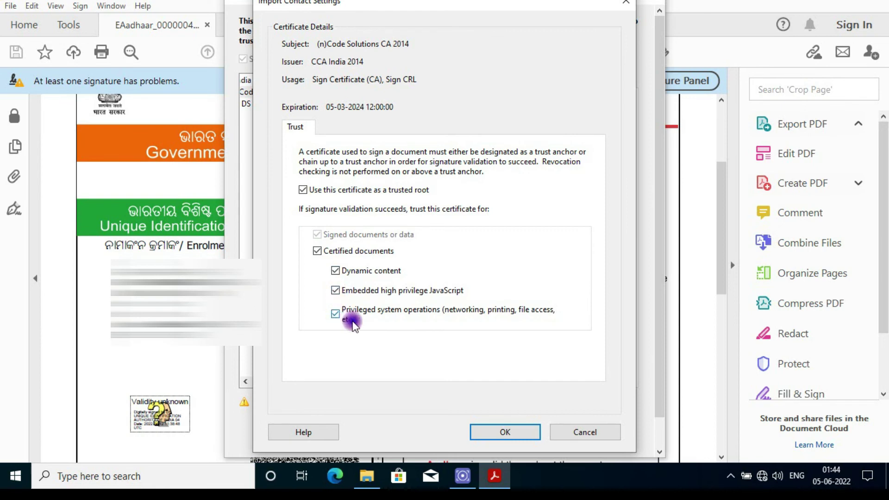
click(491, 430)
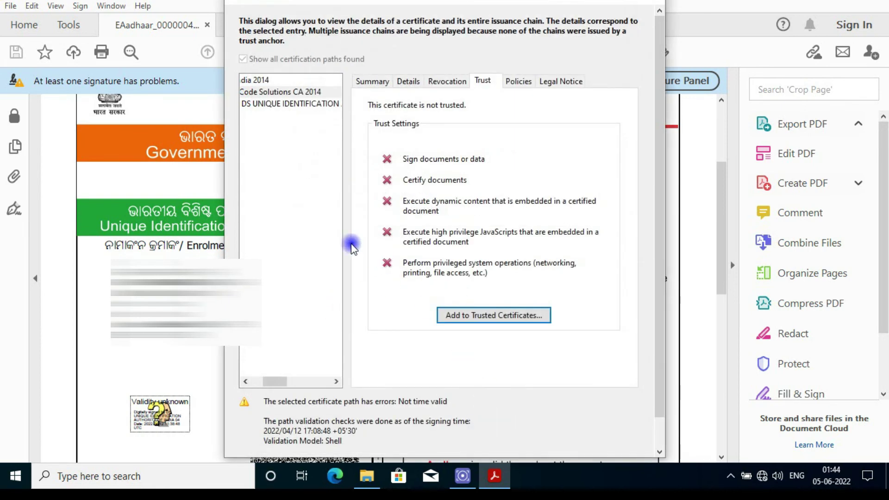
Trust the signer's own certificate for certified documents and dynamic content, then close the viewer.
click(276, 108)
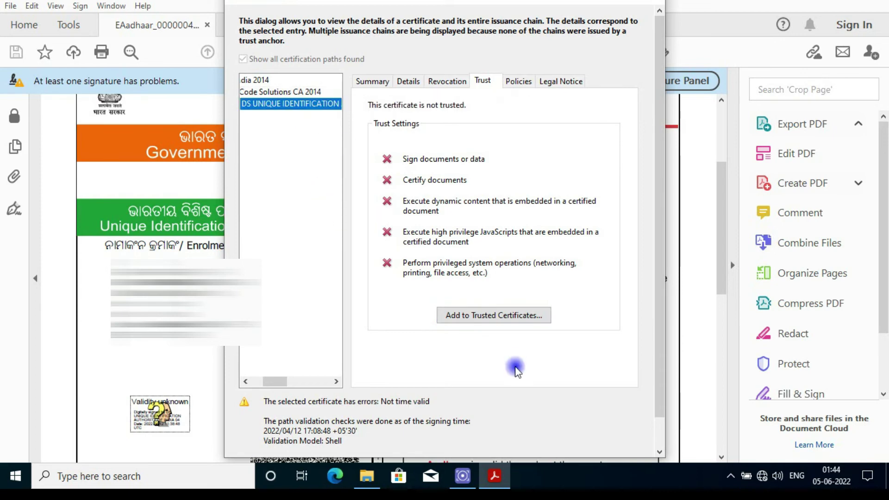
click(490, 317)
click(509, 269)
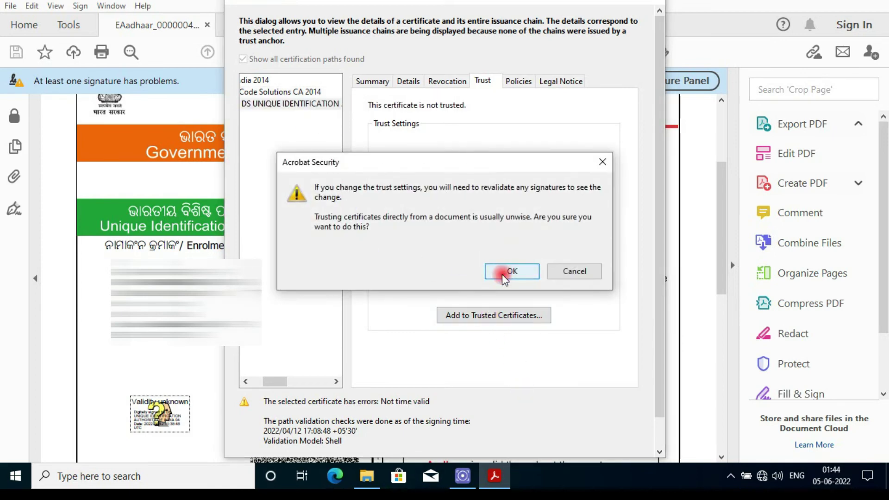
click(329, 253)
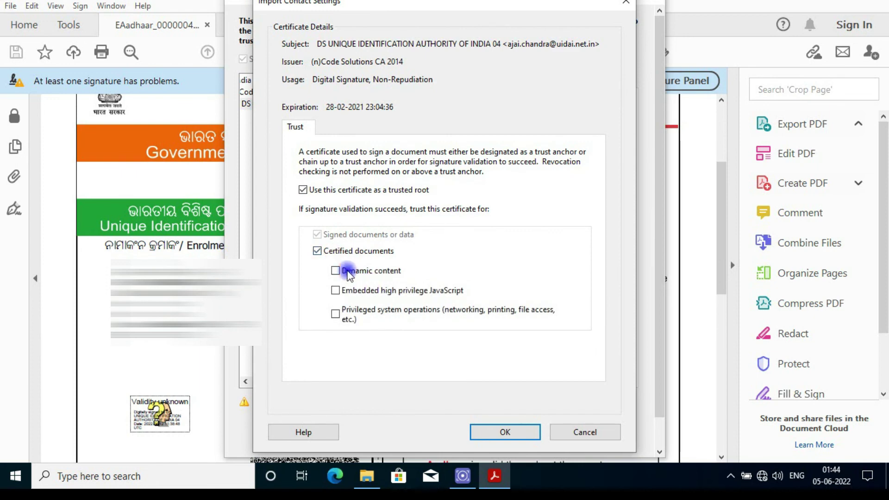
click(342, 271)
click(505, 432)
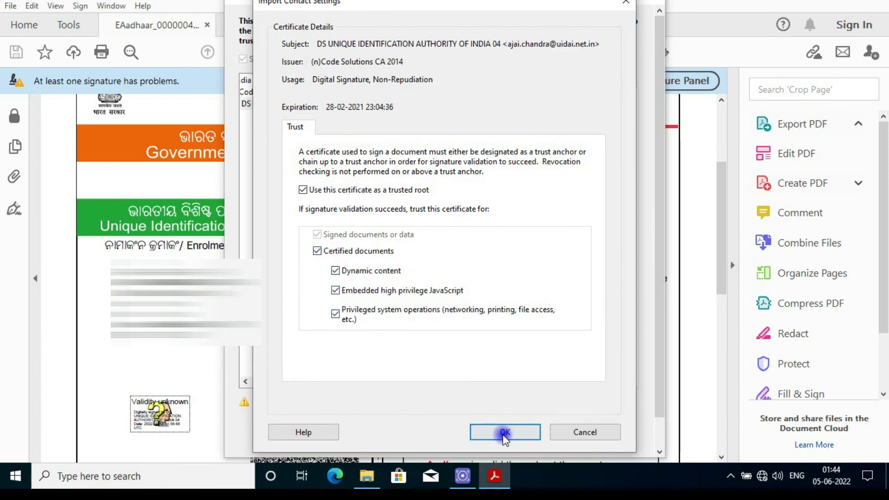
scroll(661, 320, down, 1)
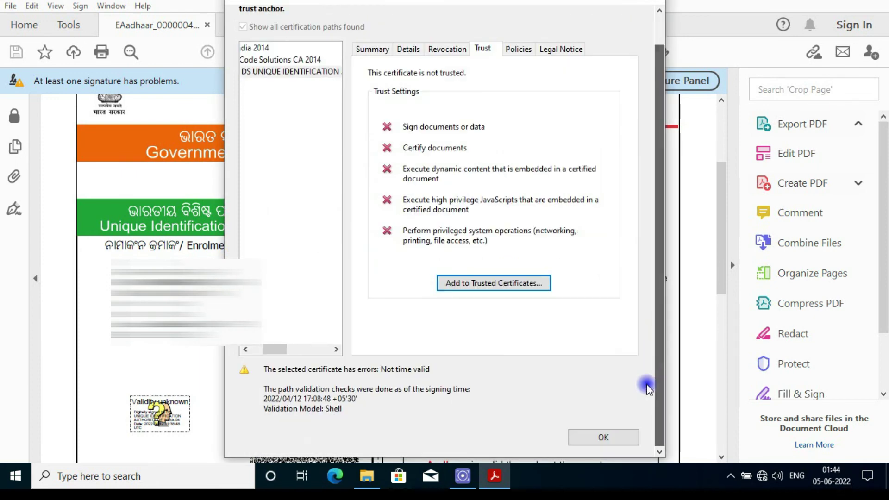
click(597, 434)
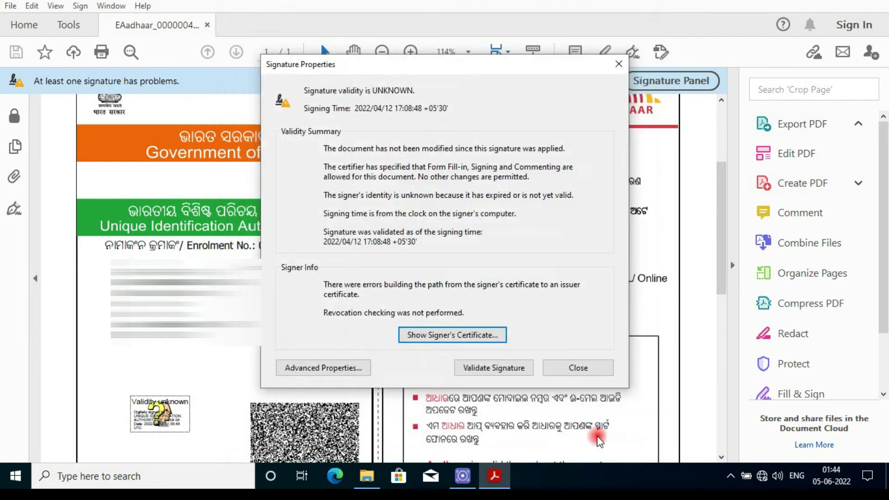
Revalidate the signature so all signatures show valid, and set the zoom to 100%.
click(497, 369)
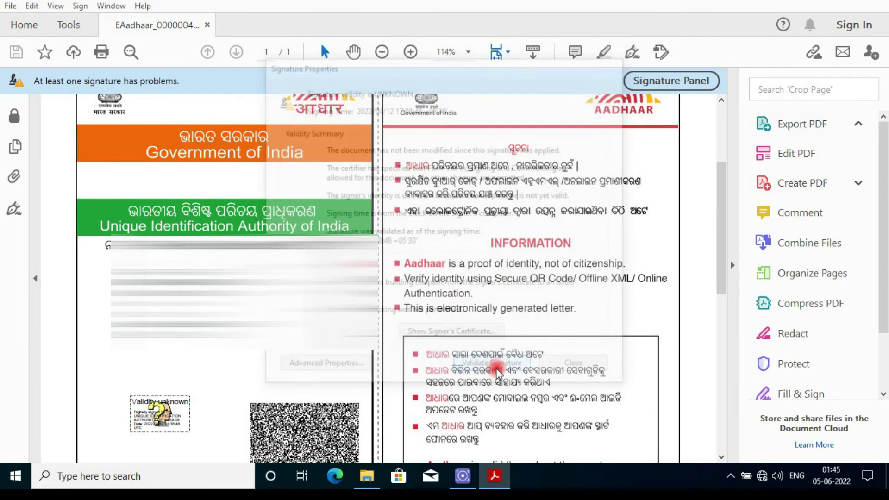
click(549, 376)
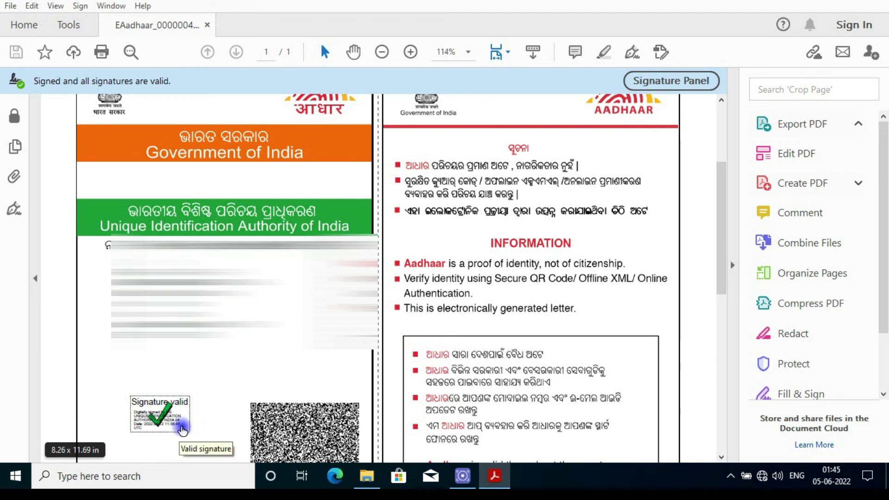
click(470, 54)
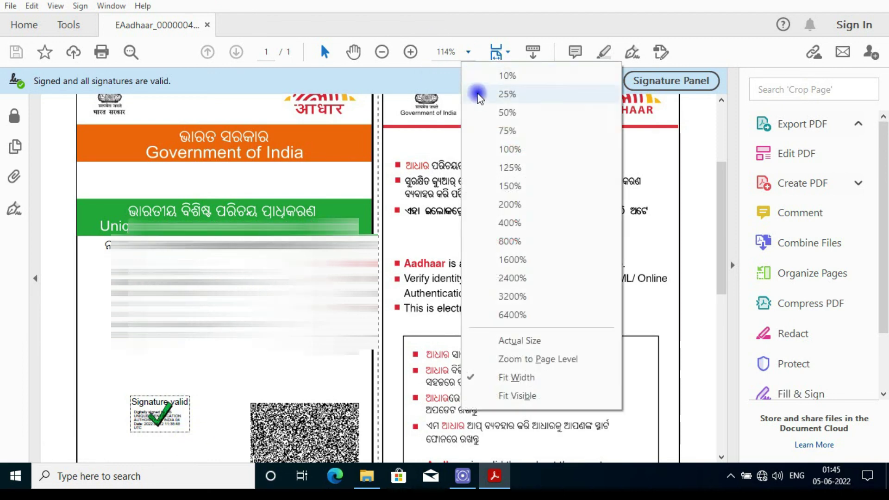
click(507, 146)
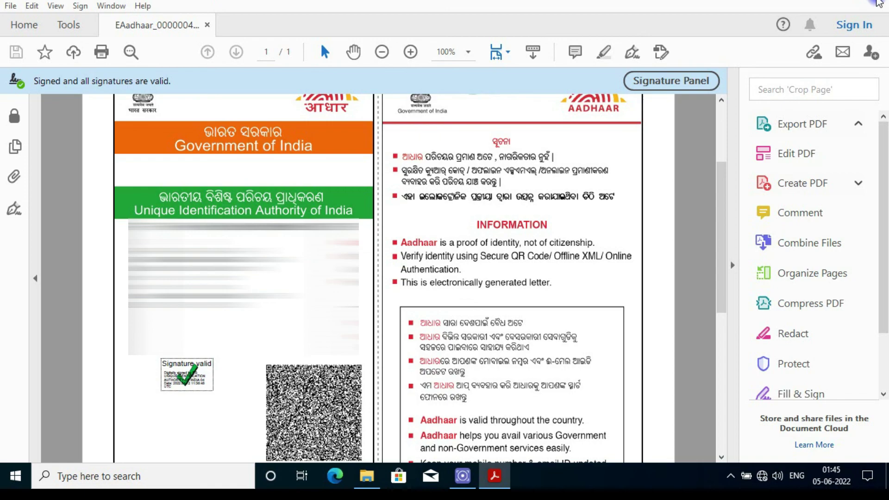
key(alt+F4)
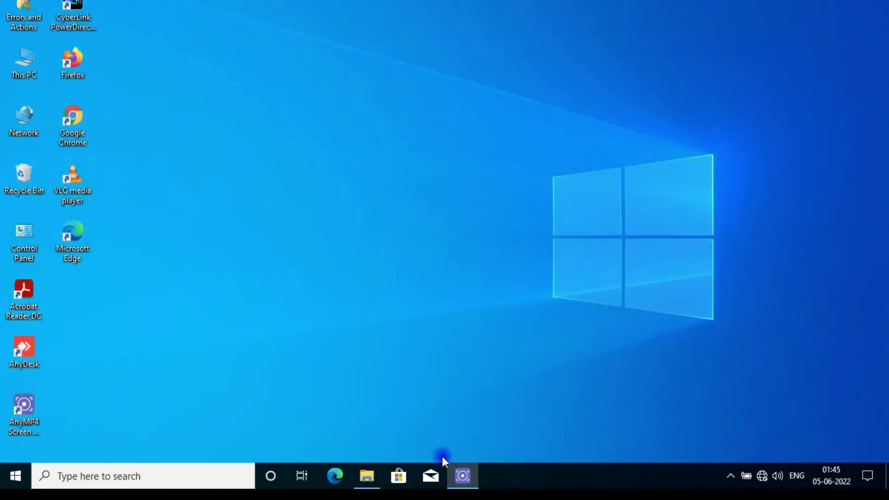